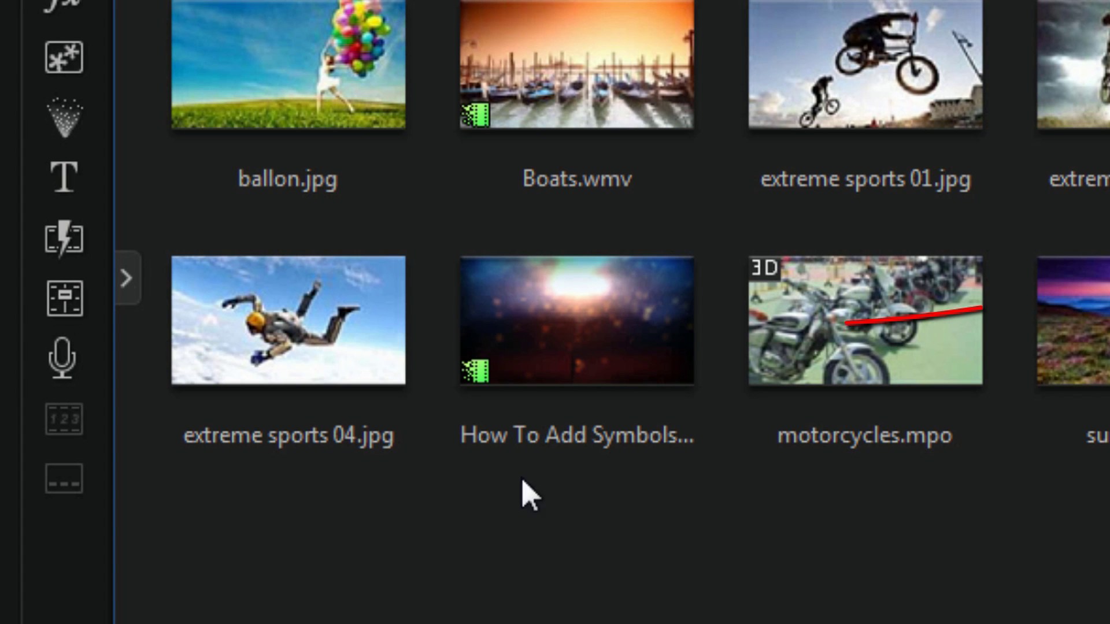
# View the How To Add Symbols clip's properties (1920x1080, 29.97 fps, 16:9), then close them
pyautogui.click(575, 367)
pyautogui.moveTo(575, 367)
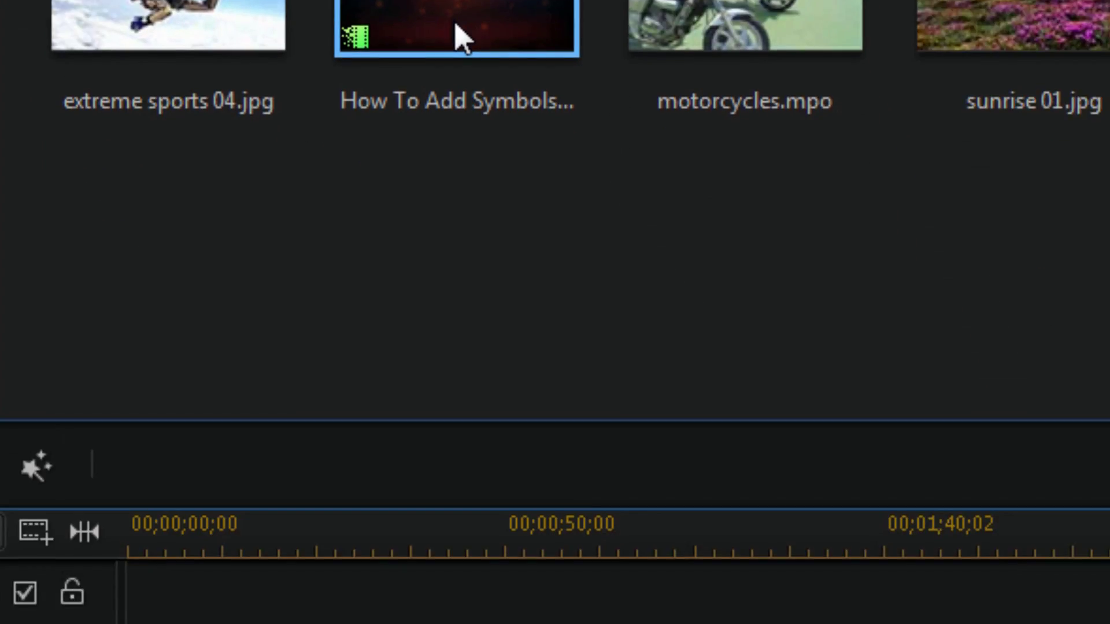
pyautogui.rightClick(575, 368)
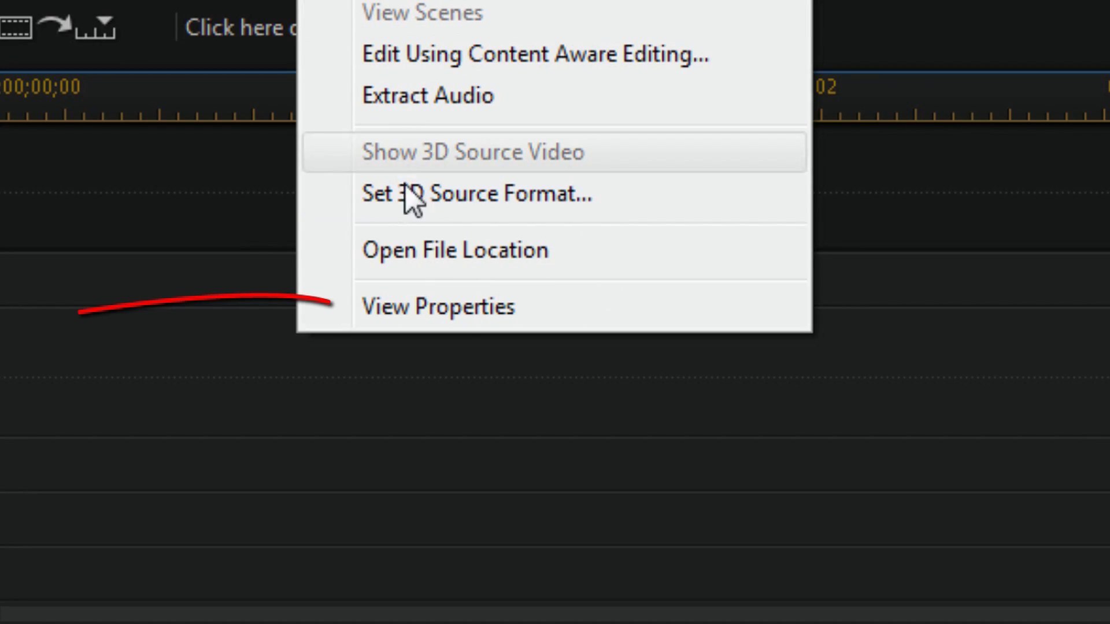
pyautogui.click(459, 312)
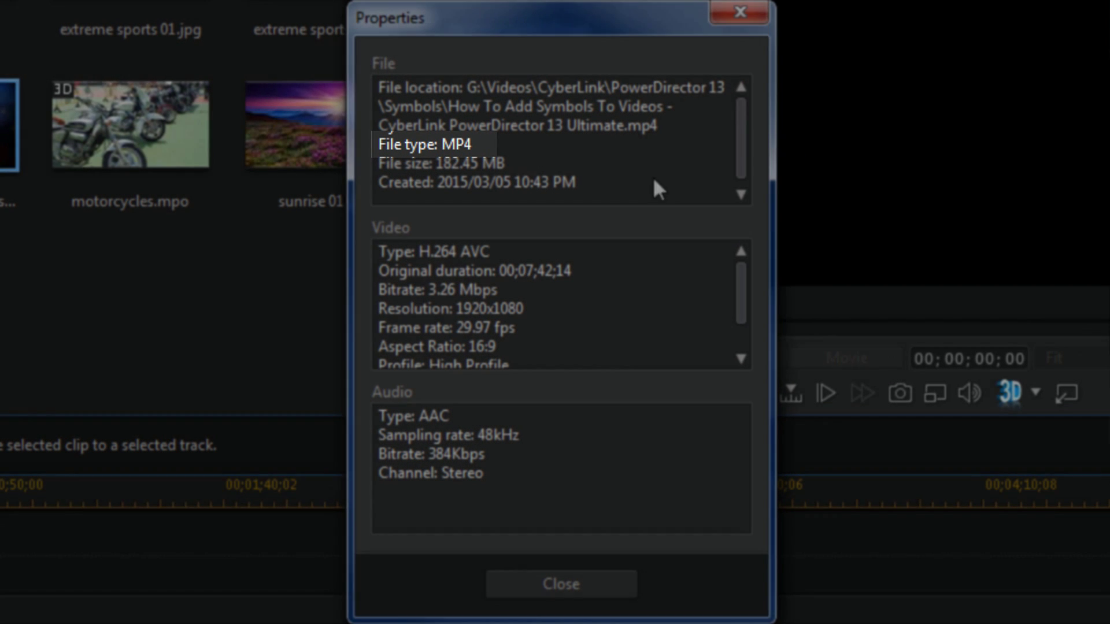
pyautogui.moveTo(740, 134); pyautogui.dragTo(748, 165)
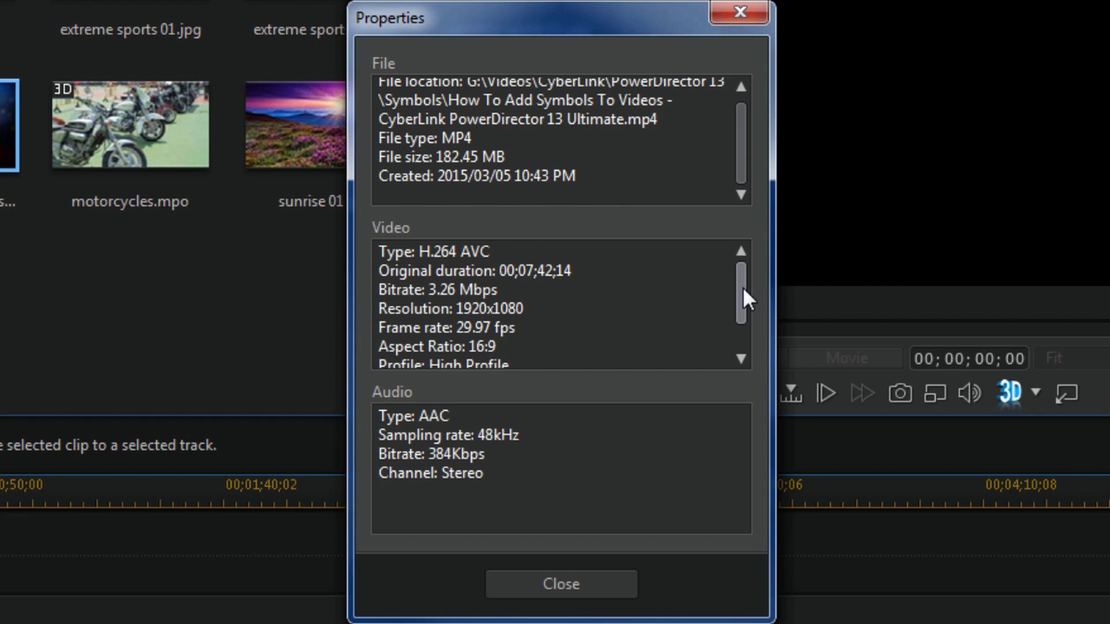
pyautogui.moveTo(743, 289); pyautogui.dragTo(741, 310)
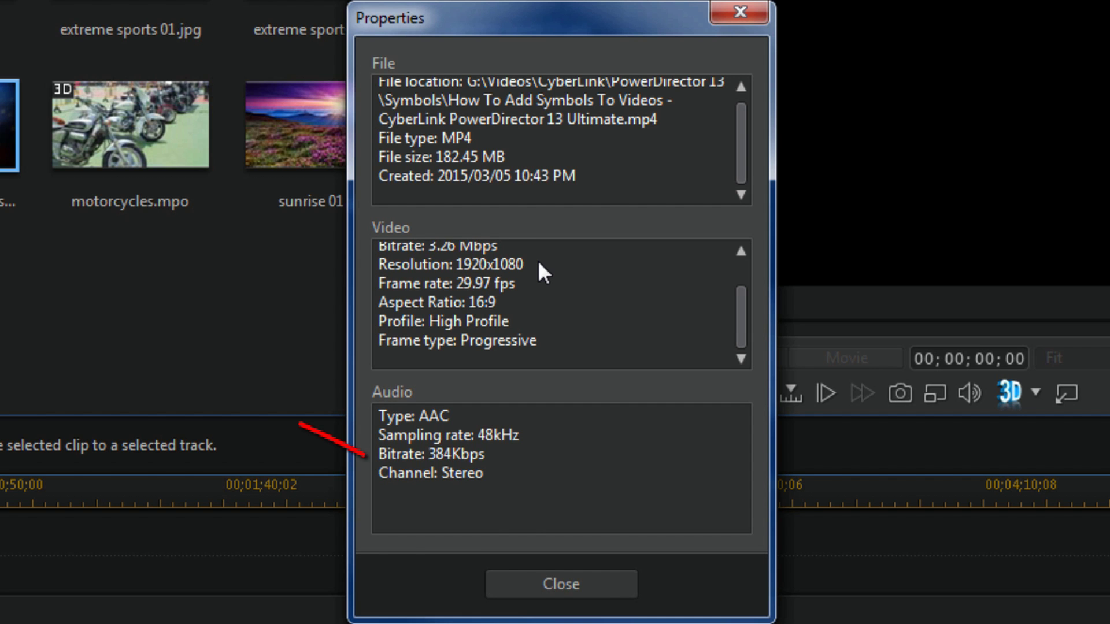
pyautogui.click(575, 581)
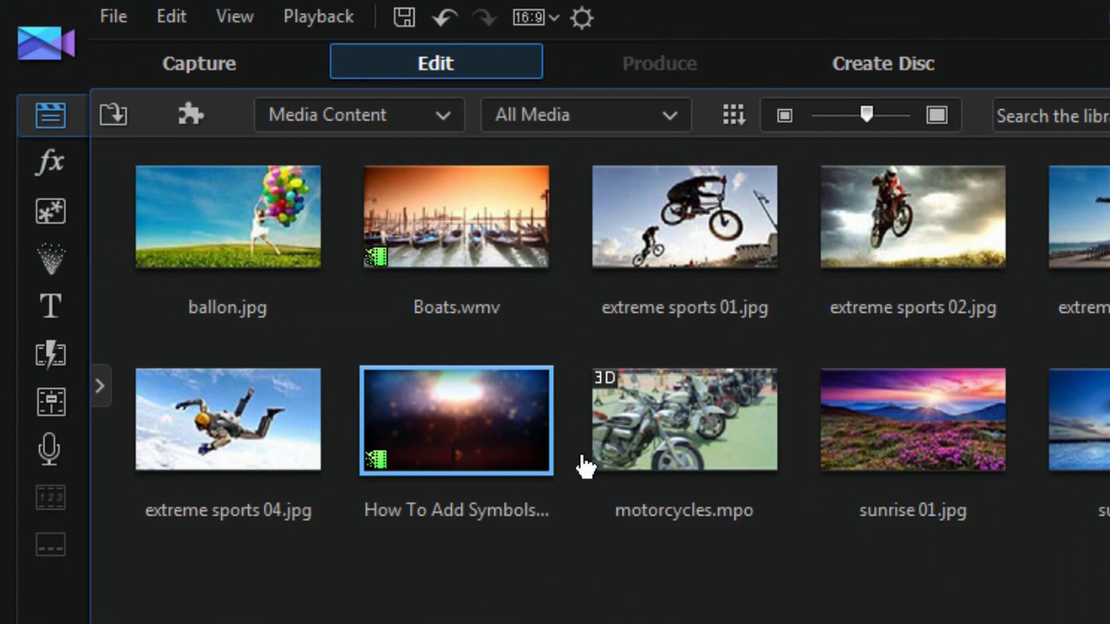
# Set the Preferences timeline frame rate to 30 FPS (NTSC) and confirm
pyautogui.click(577, 23)
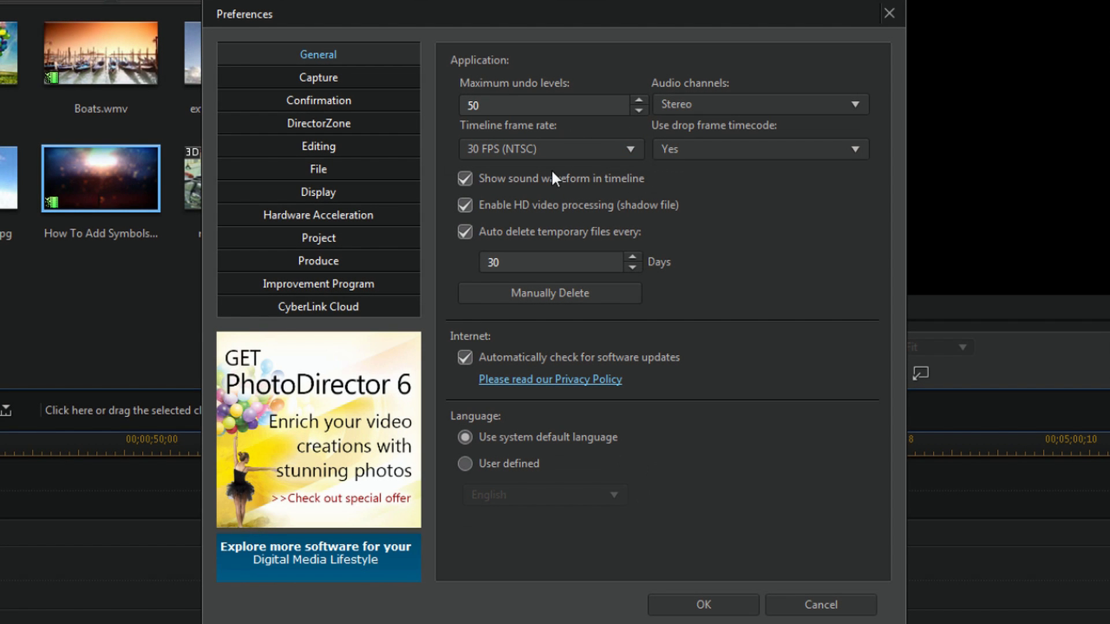
pyautogui.click(630, 150)
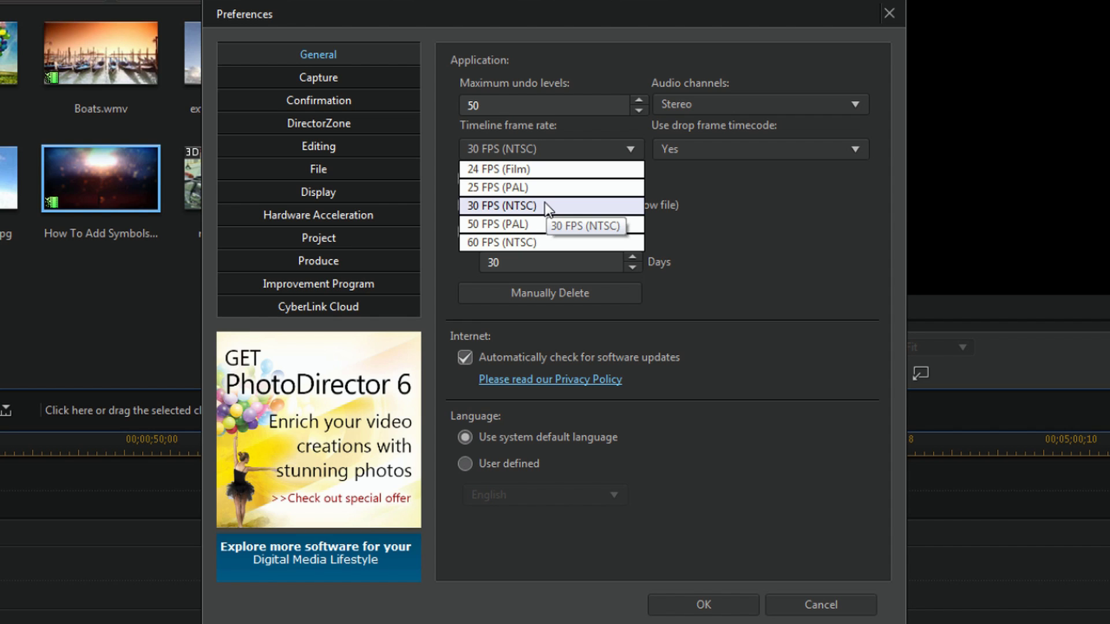
pyautogui.click(545, 205)
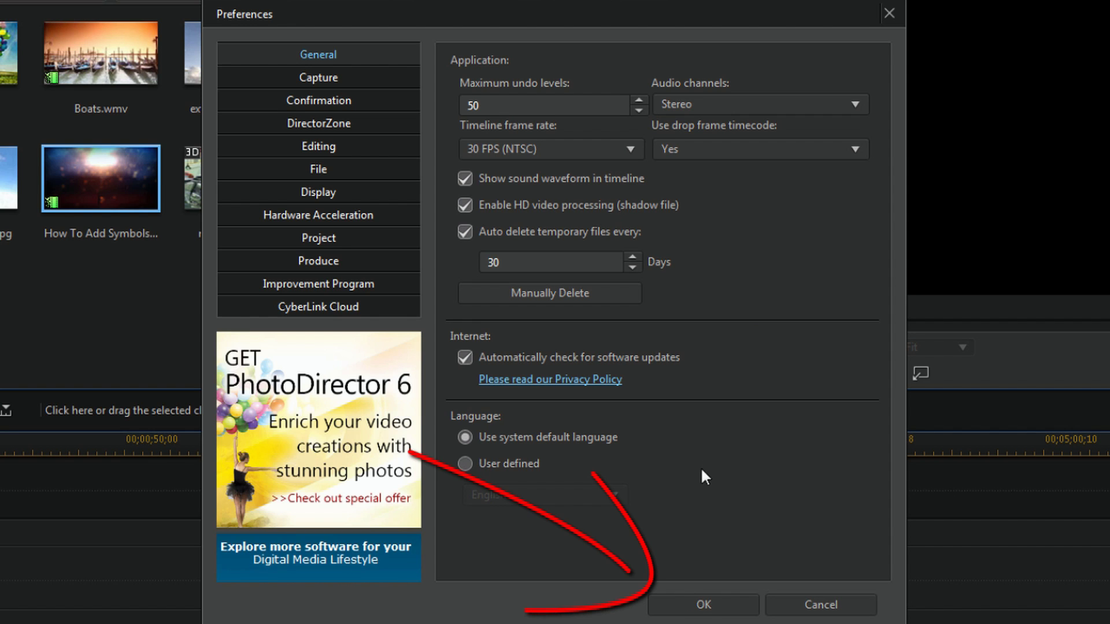
pyautogui.click(703, 604)
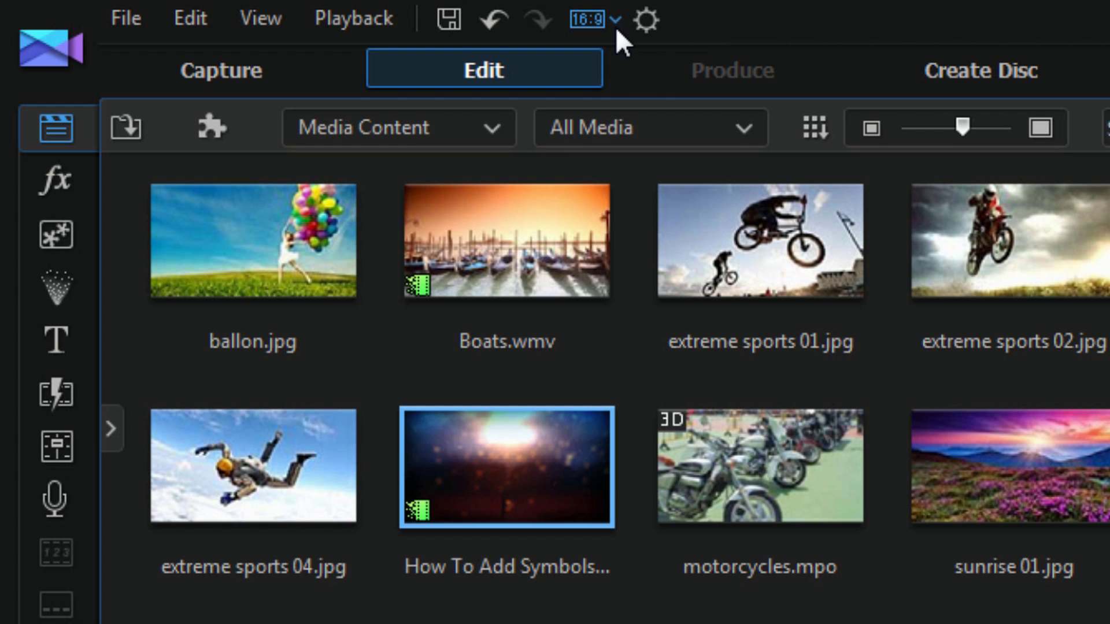
# Keep the project aspect ratio at 16:9 instead of 4:3
pyautogui.click(615, 27)
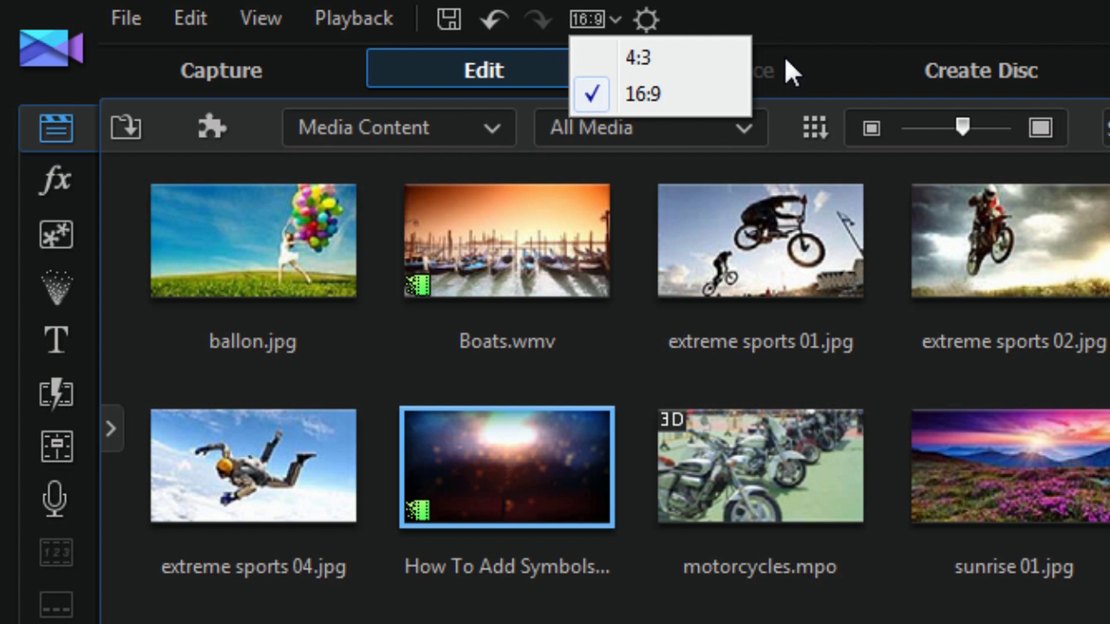
pyautogui.click(794, 30)
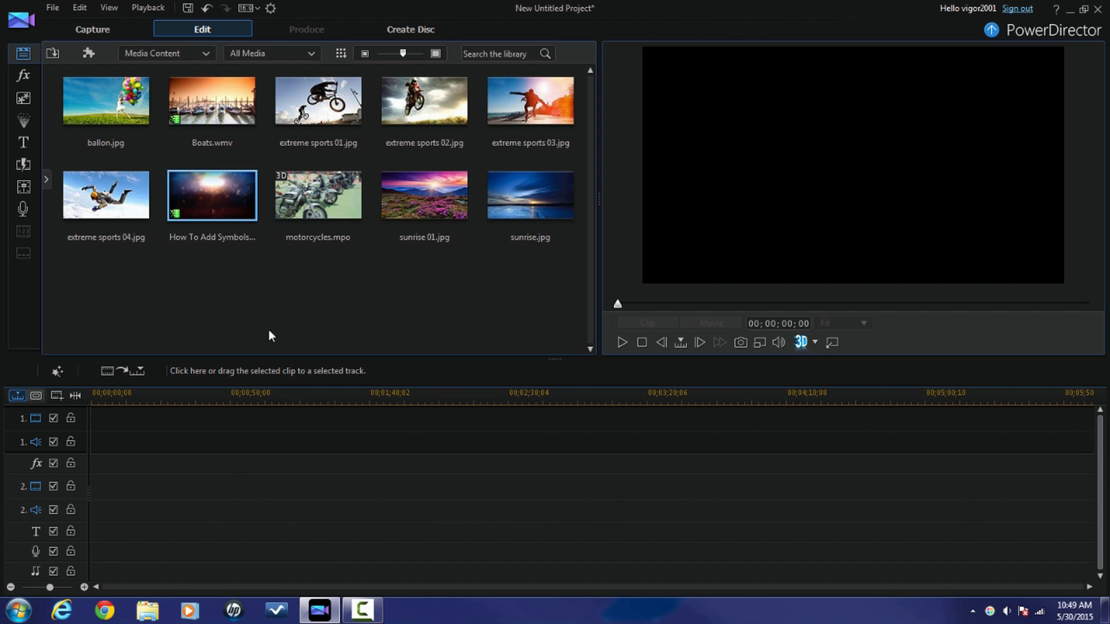
# Place the How To Add Symbols clip on video track 1 and move to the Produce page
pyautogui.moveTo(210, 186); pyautogui.dragTo(99, 430)
pyautogui.click(292, 182)
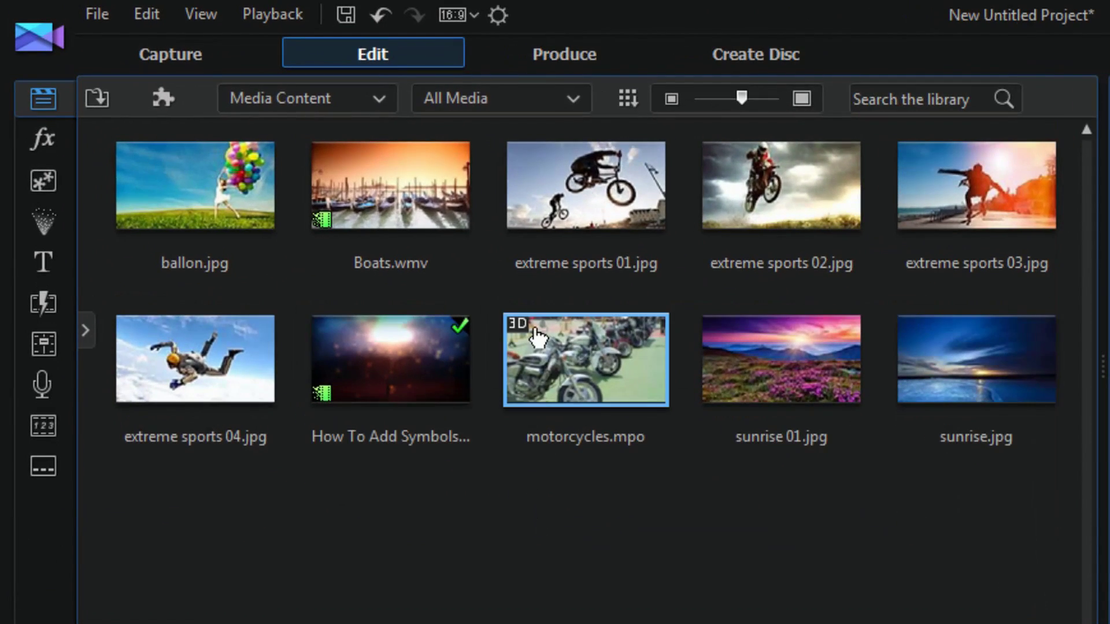
pyautogui.click(587, 57)
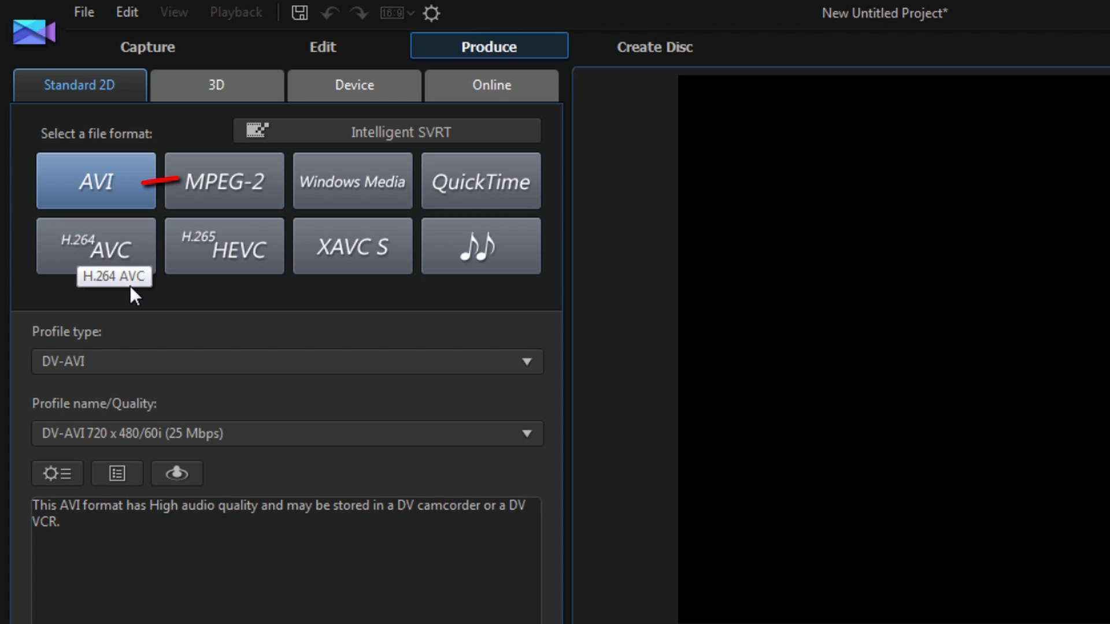
# Set the output to QuickTime with the Full HD 1920x1080/30p (15 Mbps) profile
pyautogui.click(457, 181)
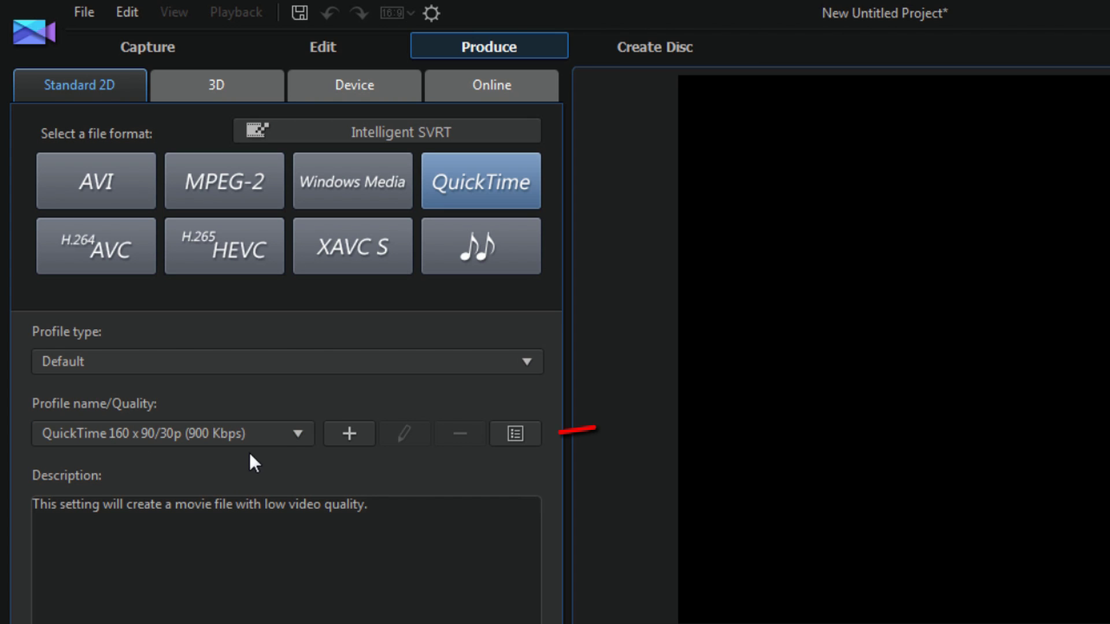
pyautogui.click(296, 437)
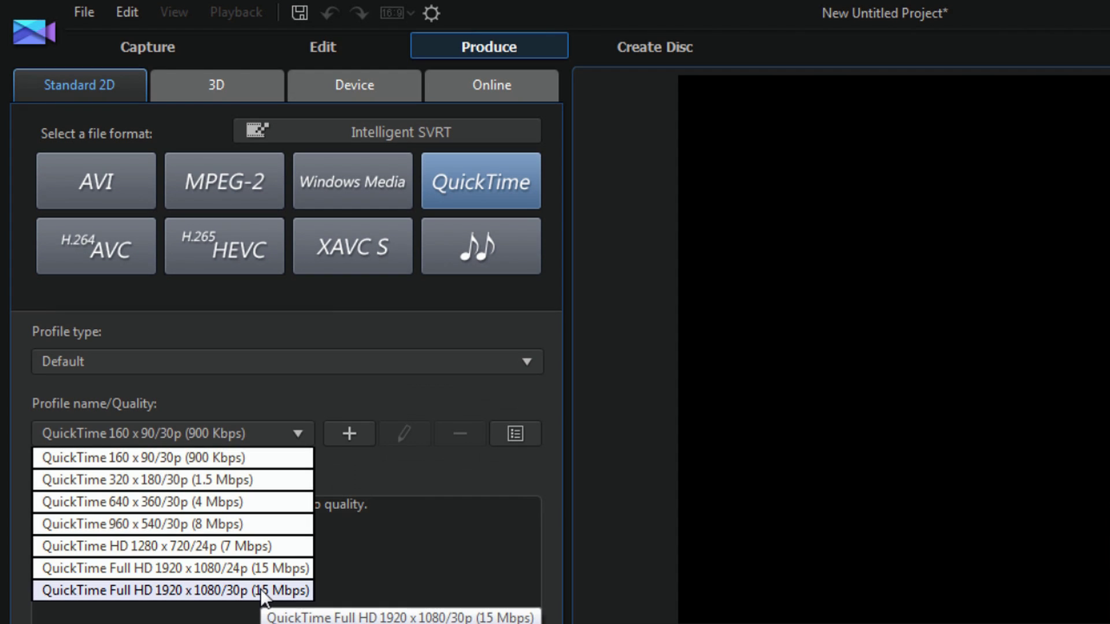
pyautogui.click(260, 590)
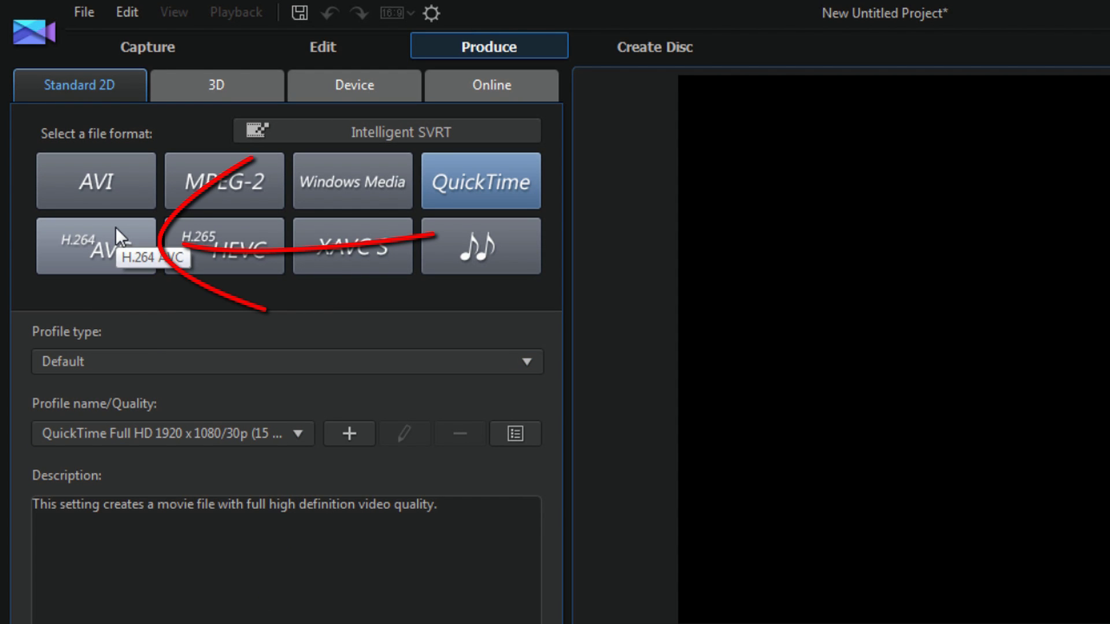
# Switch output to H.264 AVC in an MP4 container and browse the MPEG-4 quality profiles
pyautogui.click(121, 257)
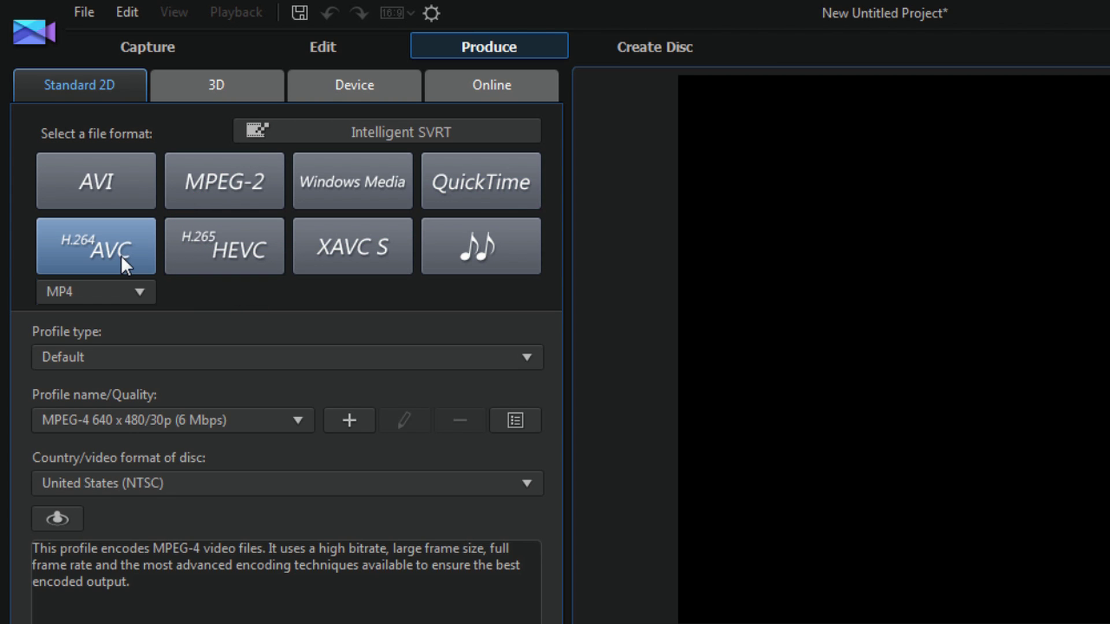
pyautogui.click(139, 295)
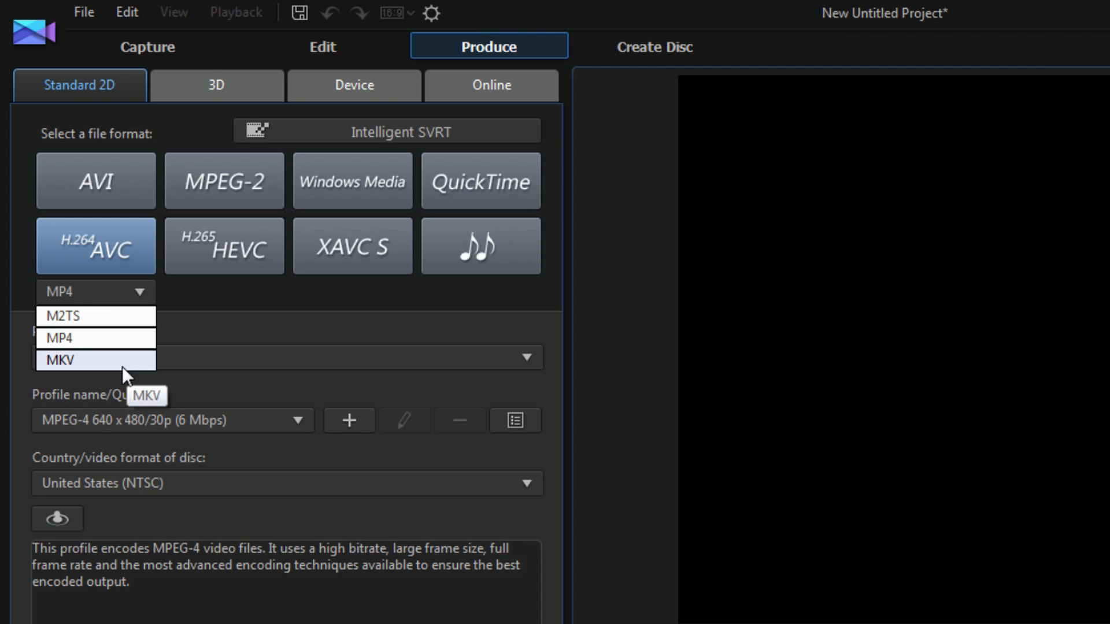
pyautogui.click(98, 338)
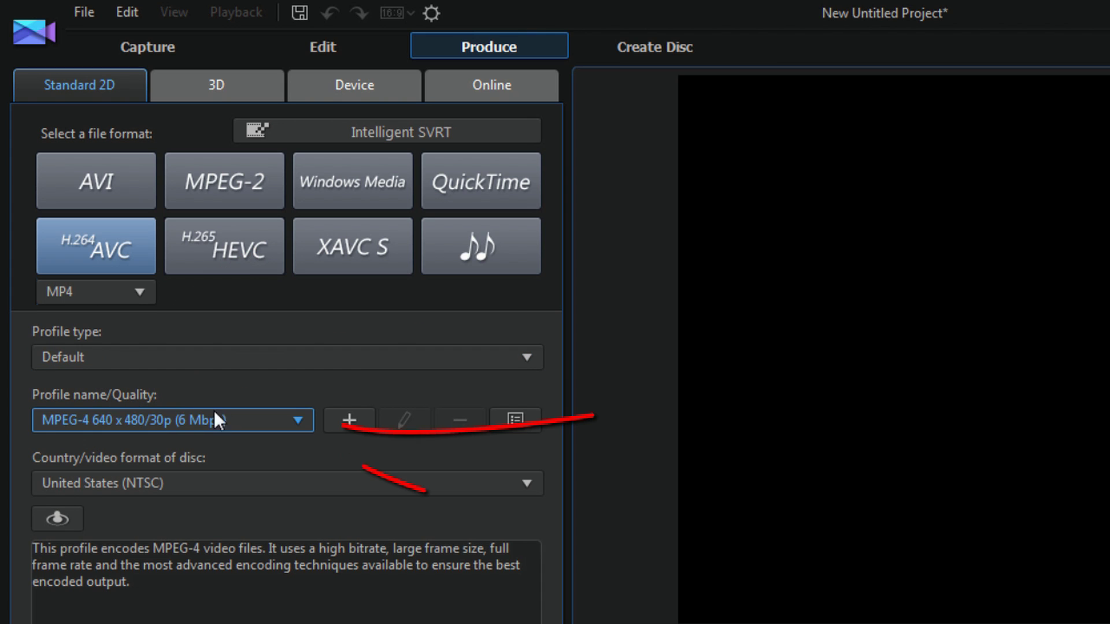
pyautogui.click(297, 418)
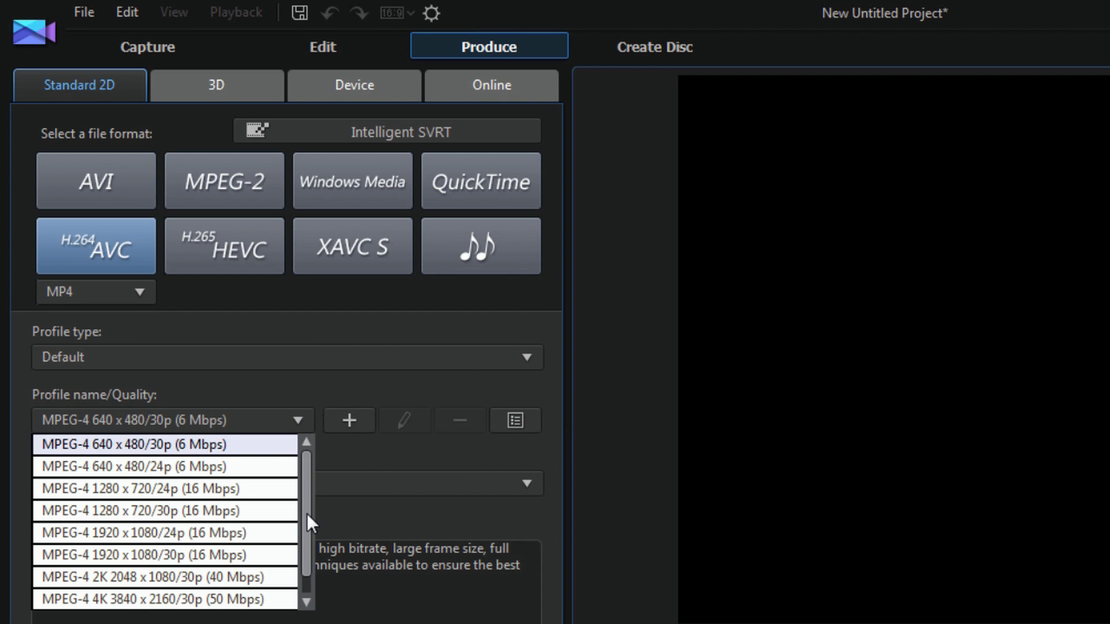
pyautogui.moveTo(307, 513); pyautogui.dragTo(300, 570)
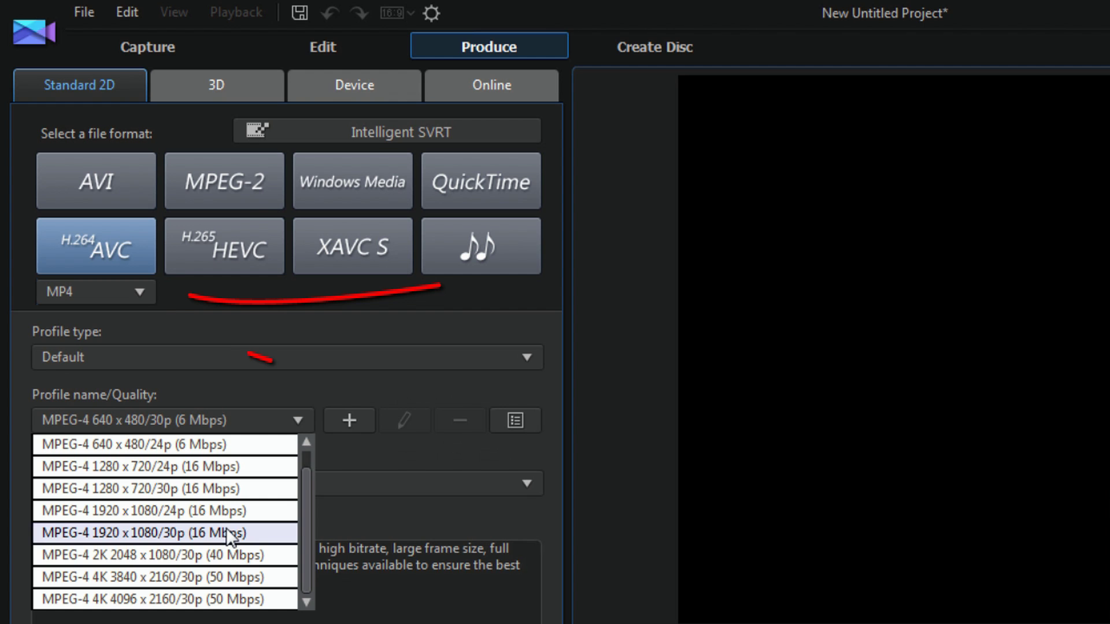
# Try M2TS as the H.264 container and look through its quality profiles
pyautogui.click(136, 293)
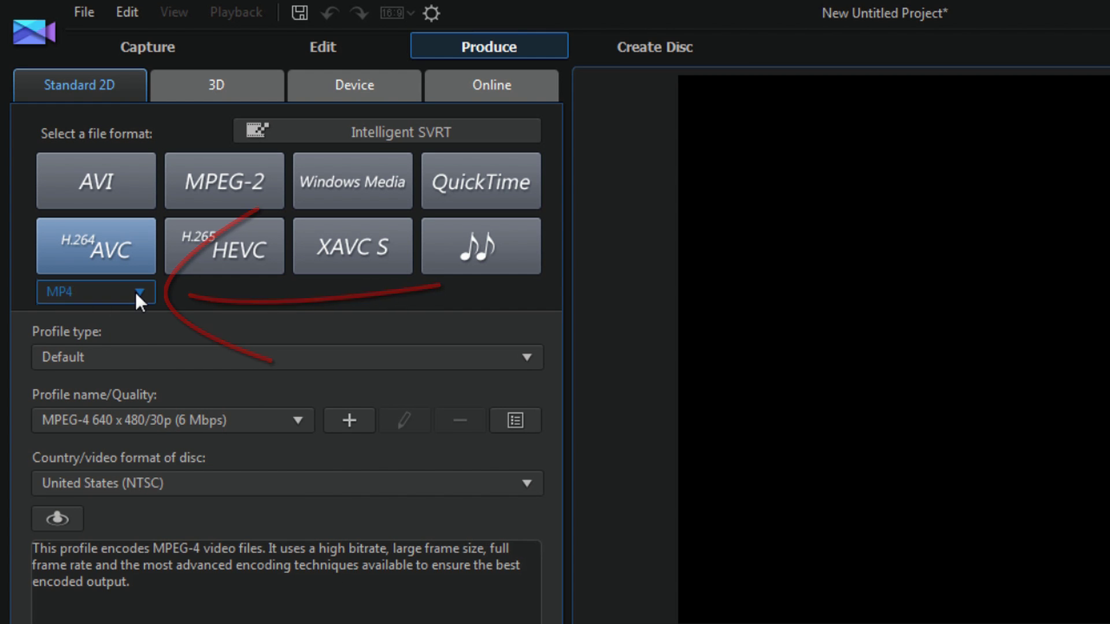
pyautogui.click(135, 292)
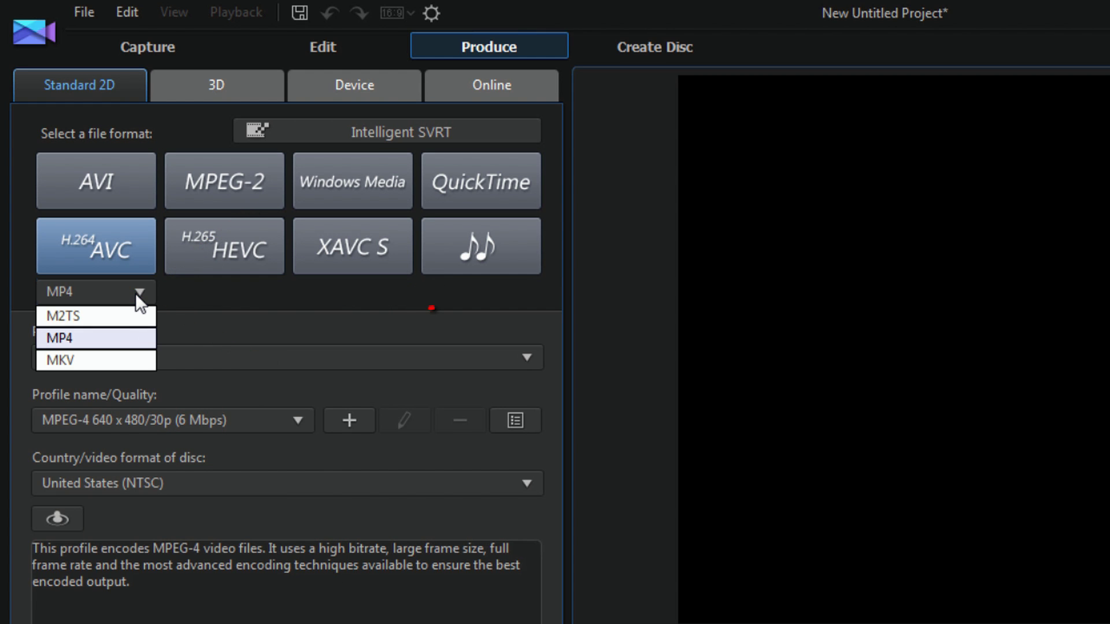
pyautogui.click(77, 317)
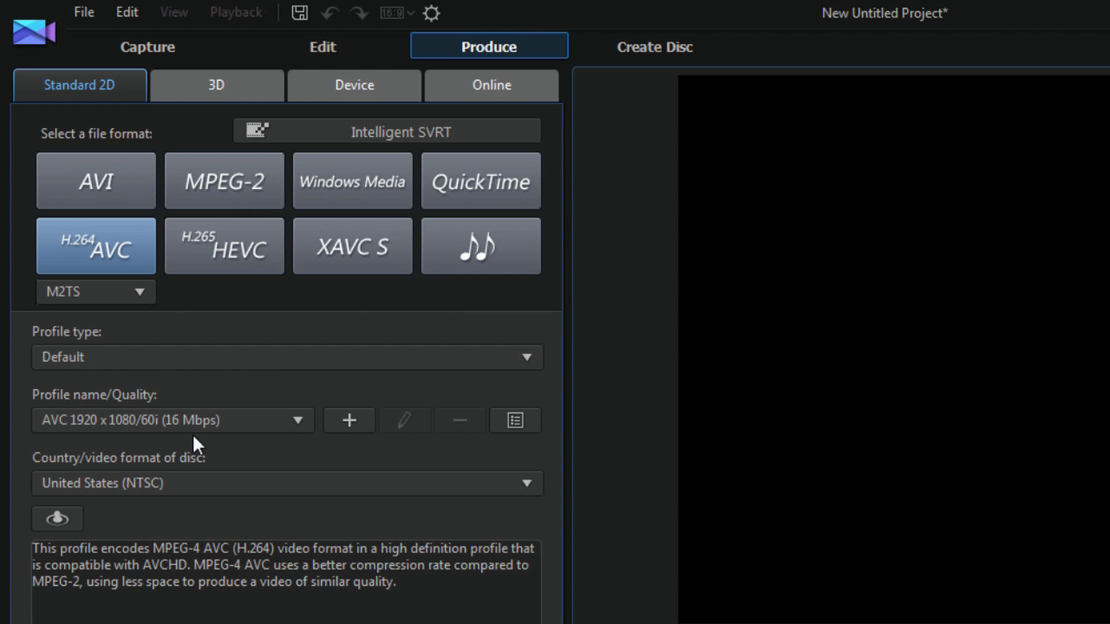
pyautogui.click(296, 426)
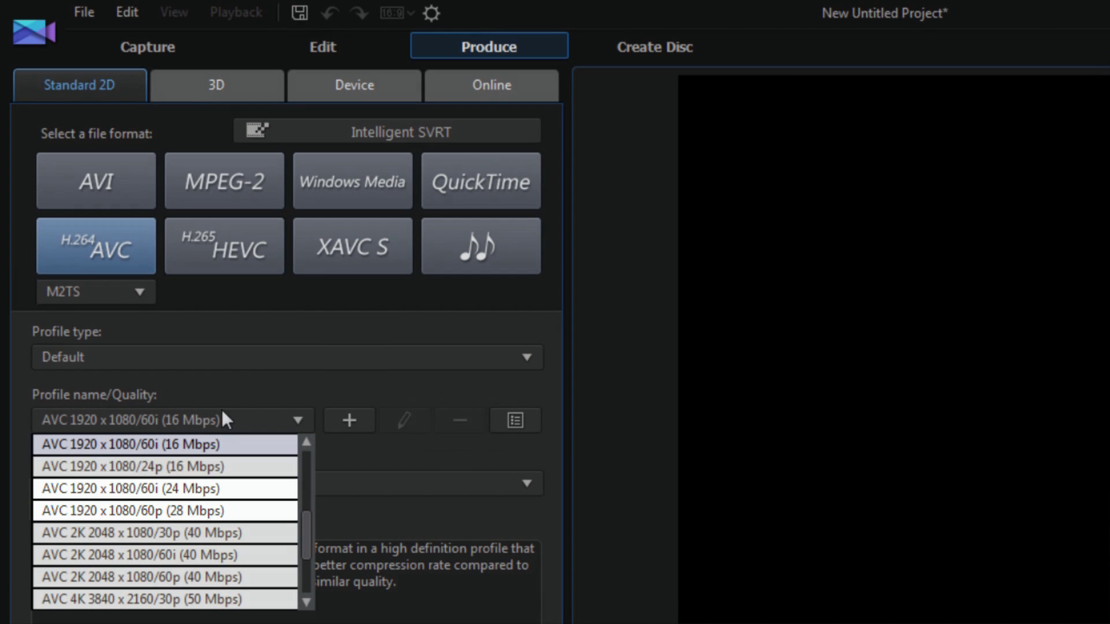
pyautogui.click(197, 335)
# Change the container to MKV, keeping the AVC 1920x1080/60i (16 Mbps) profile
pyautogui.click(141, 299)
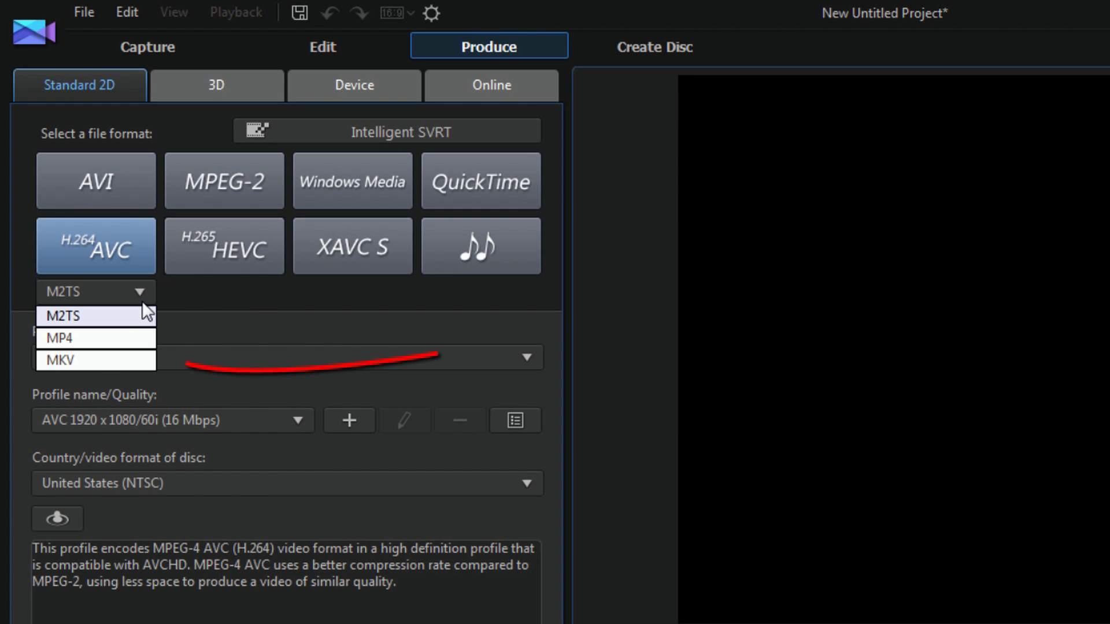
pyautogui.click(99, 361)
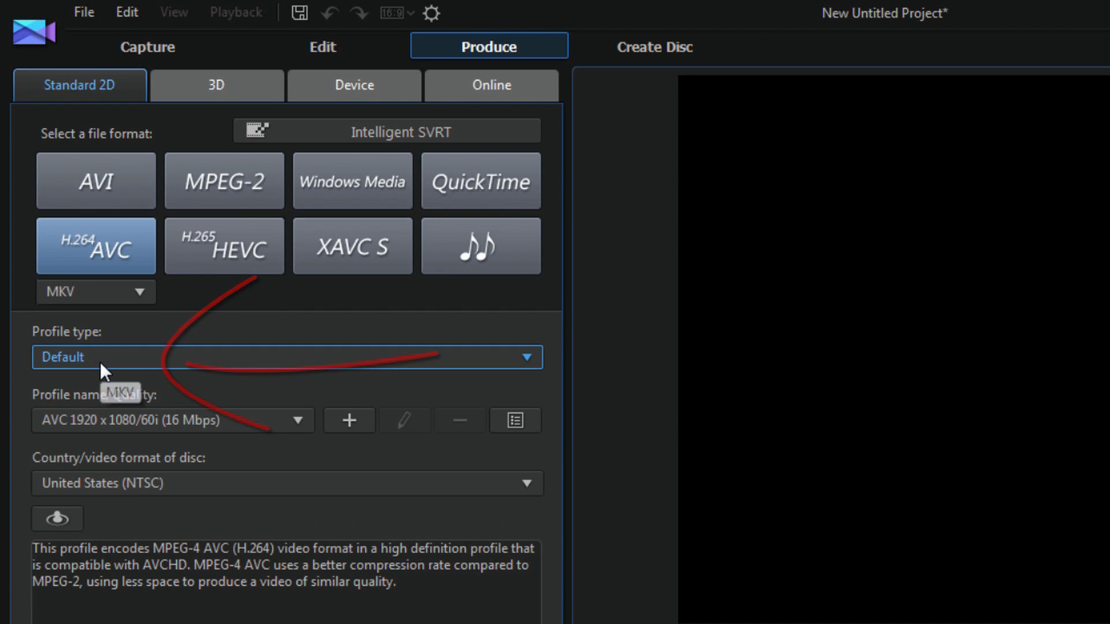
pyautogui.click(295, 417)
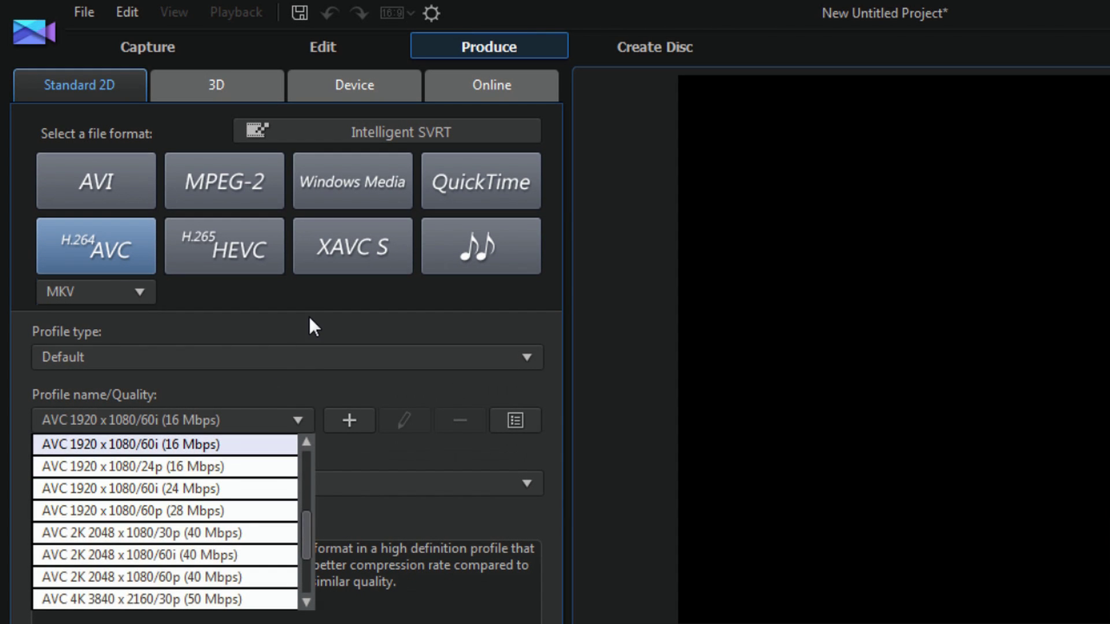
pyautogui.click(309, 318)
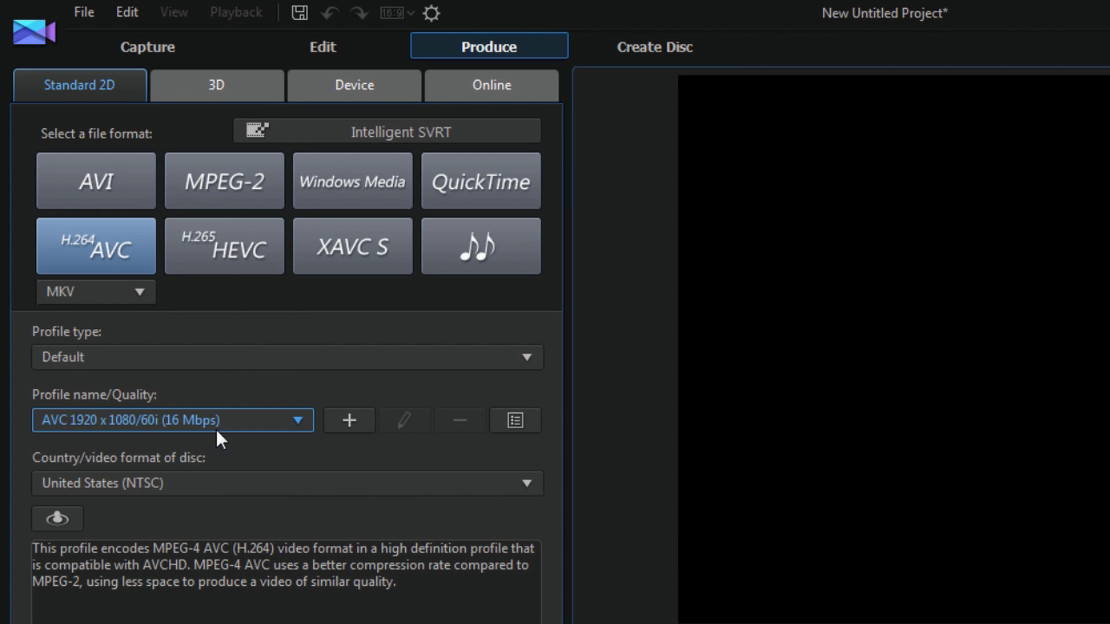
# Create a custom quality profile and review its frame rate, frame type and profile type
pyautogui.click(347, 426)
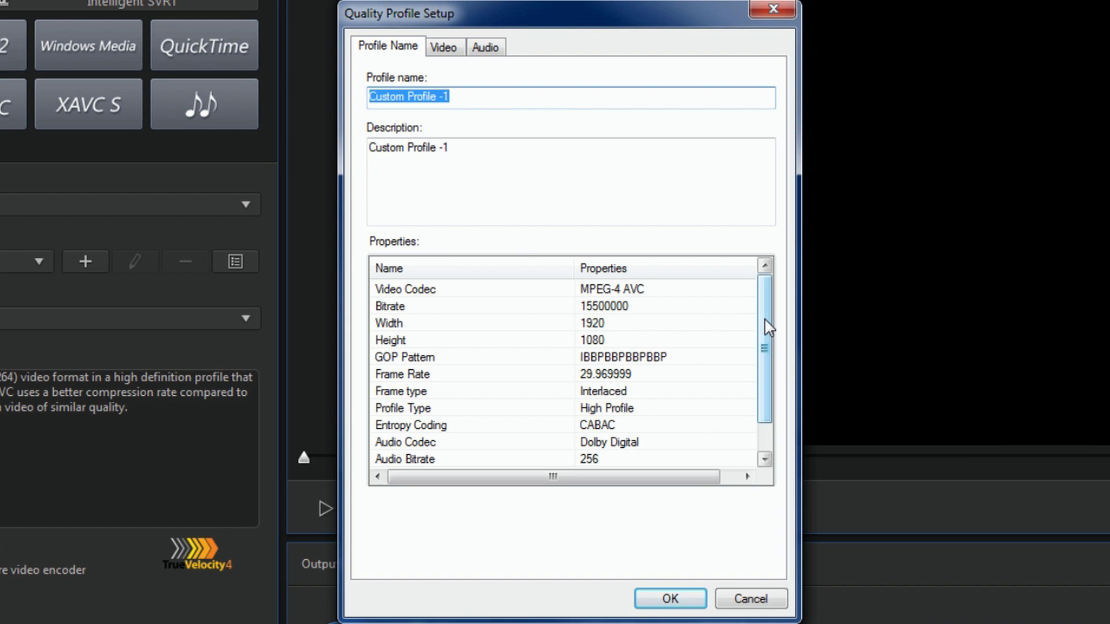
pyautogui.moveTo(761, 316)
pyautogui.mouseDown()
pyautogui.moveTo(770, 361)
pyautogui.moveTo(775, 275)
pyautogui.mouseUp()
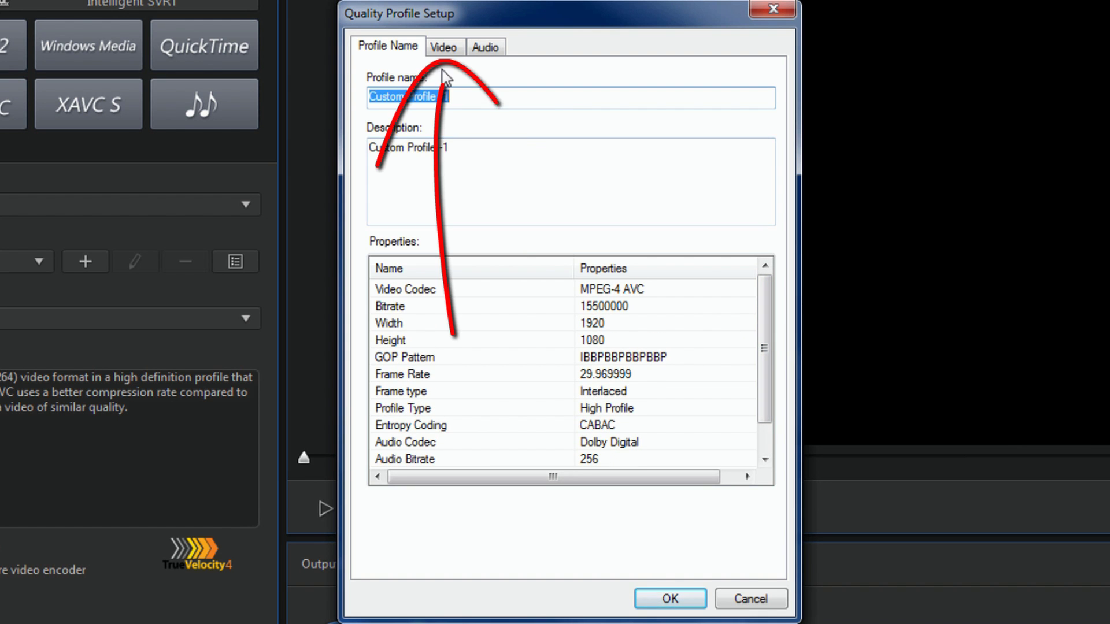
pyautogui.click(443, 49)
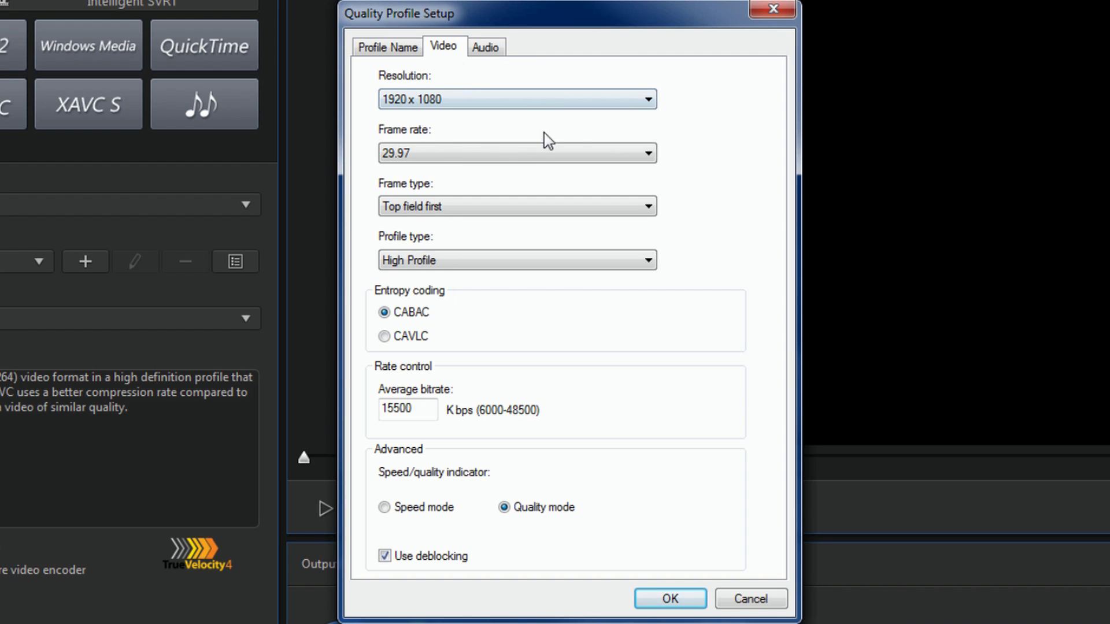
pyautogui.click(648, 154)
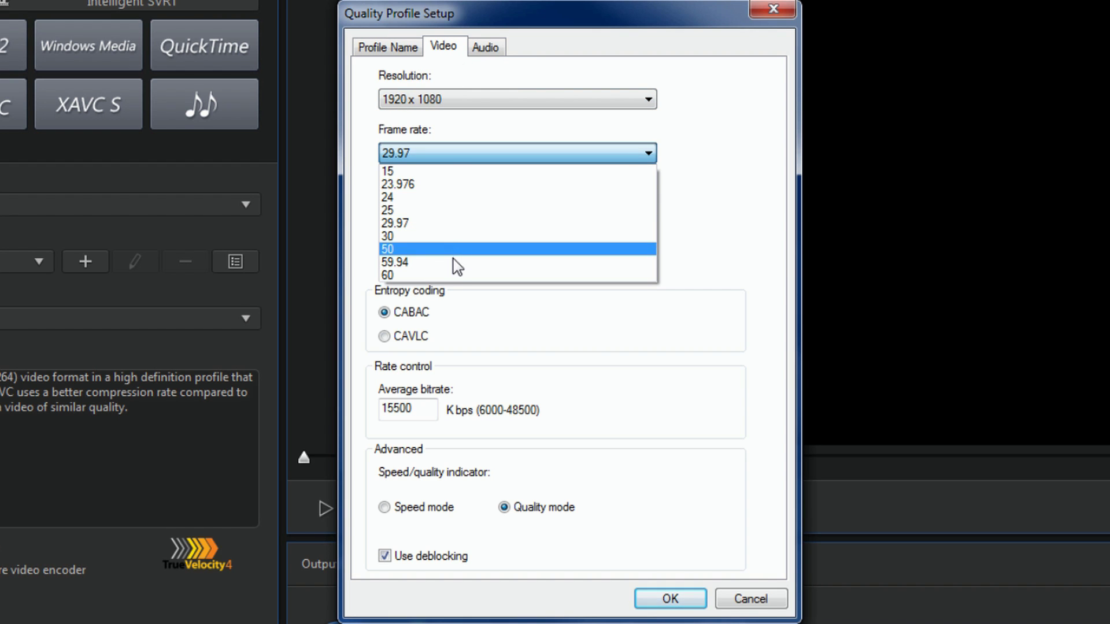
pyautogui.click(664, 199)
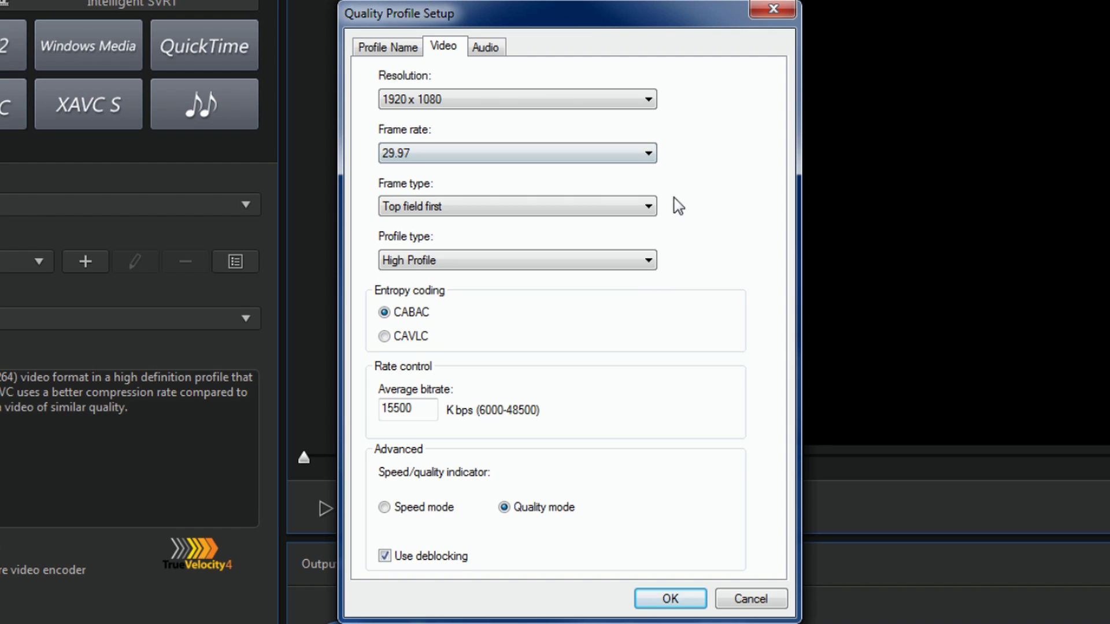
pyautogui.click(649, 208)
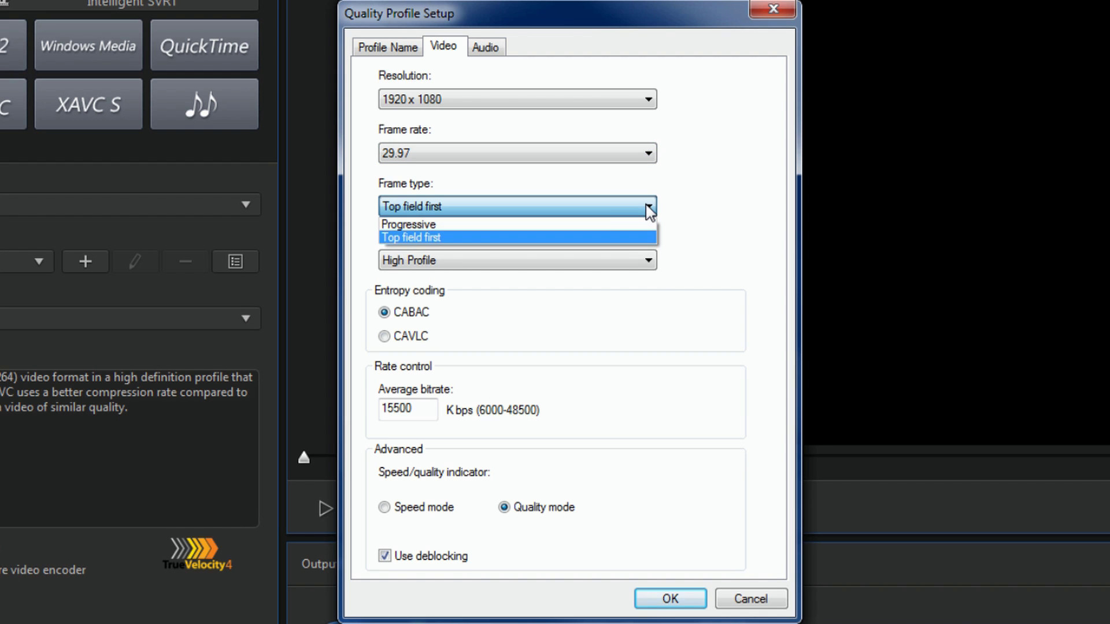
pyautogui.click(600, 226)
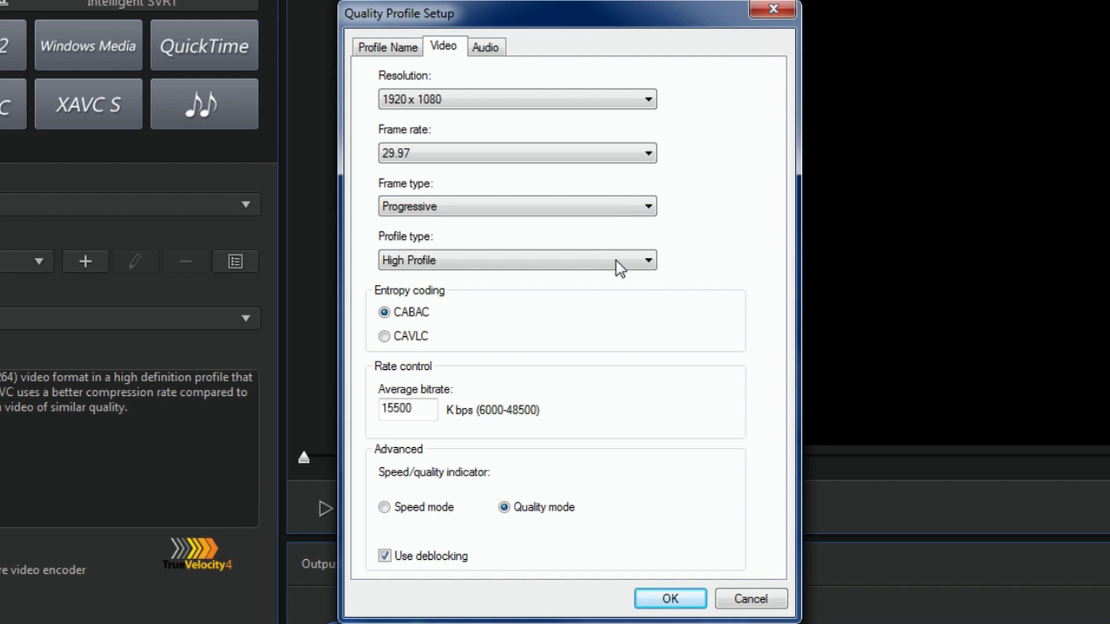
pyautogui.click(648, 266)
pyautogui.click(658, 260)
pyautogui.press('Up')
pyautogui.press('Up')
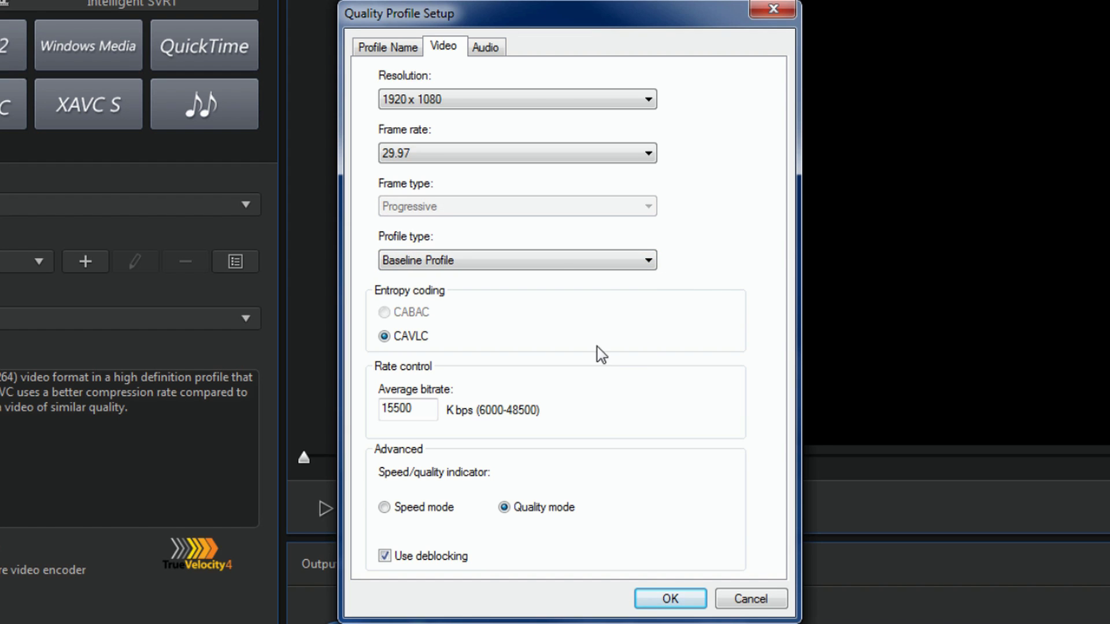
# Check the Dolby Digital audio compression, then select the Custom Profile -1 name
pyautogui.click(485, 47)
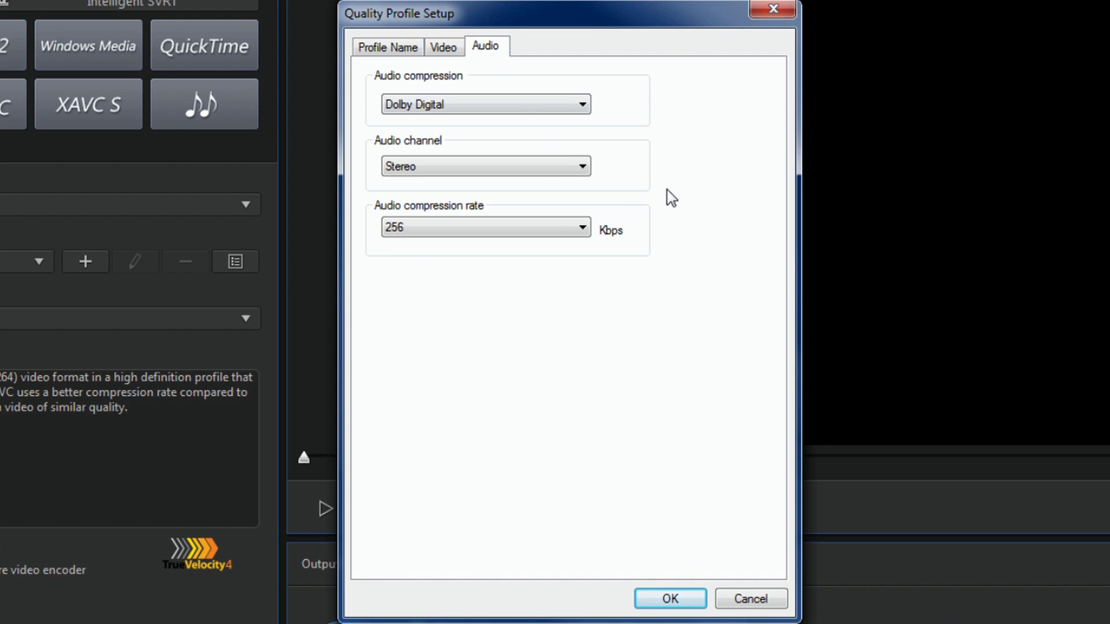
pyautogui.click(581, 104)
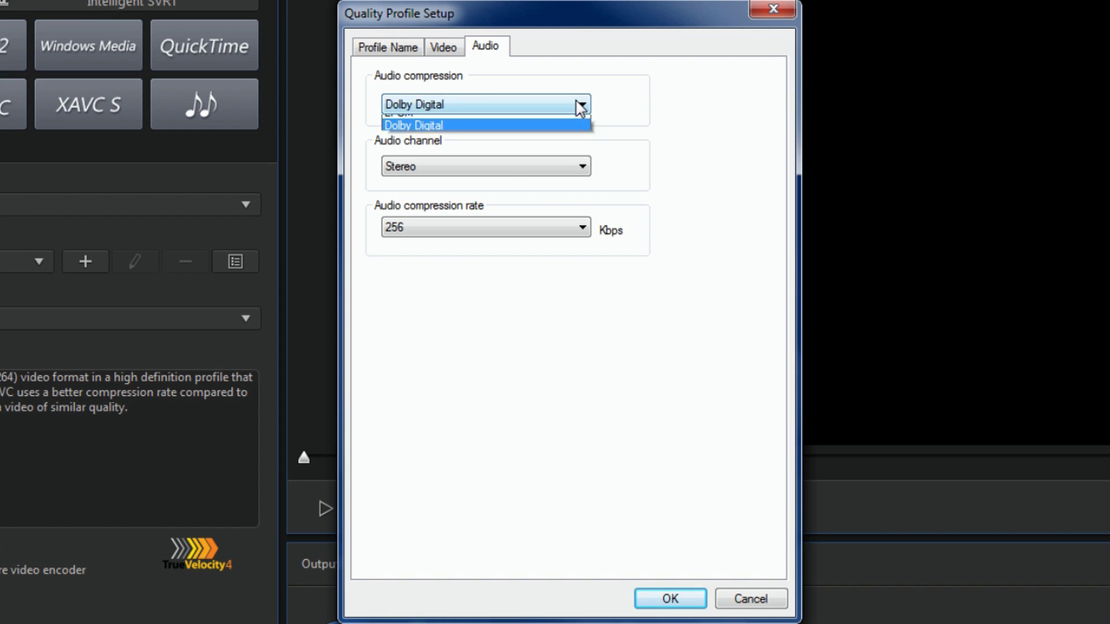
pyautogui.click(640, 109)
pyautogui.click(383, 46)
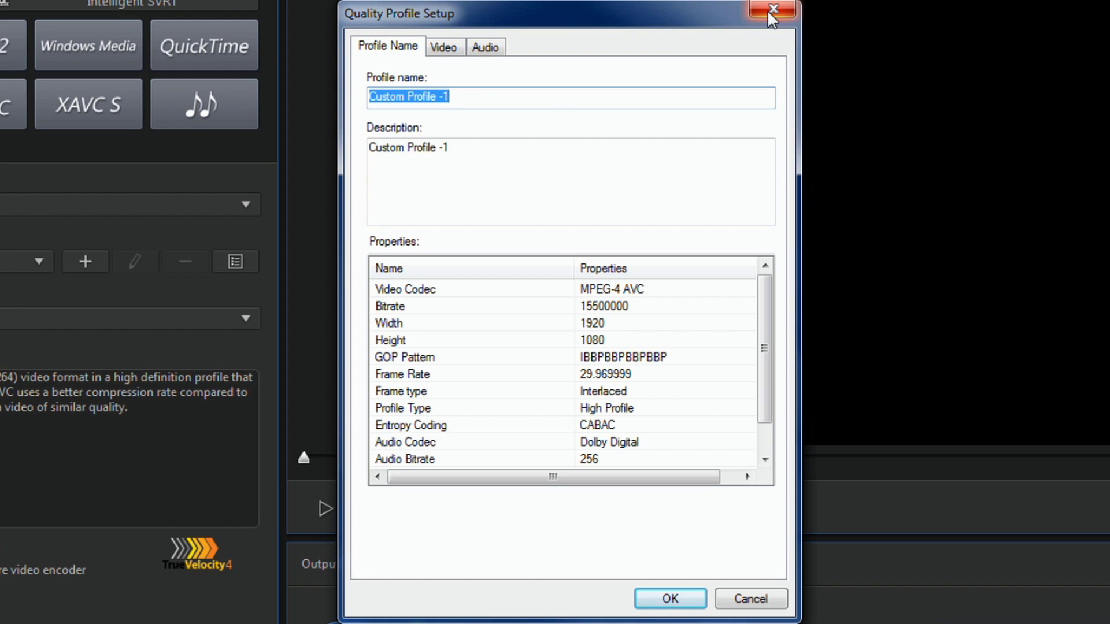
pyautogui.click(483, 103)
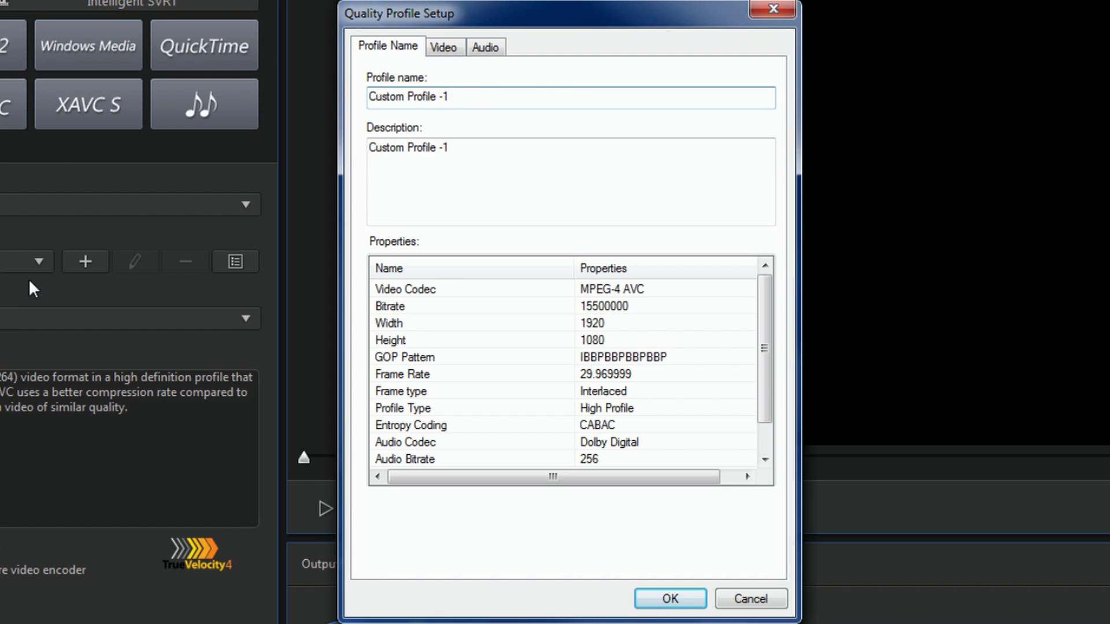
pyautogui.moveTo(488, 96); pyautogui.dragTo(369, 97)
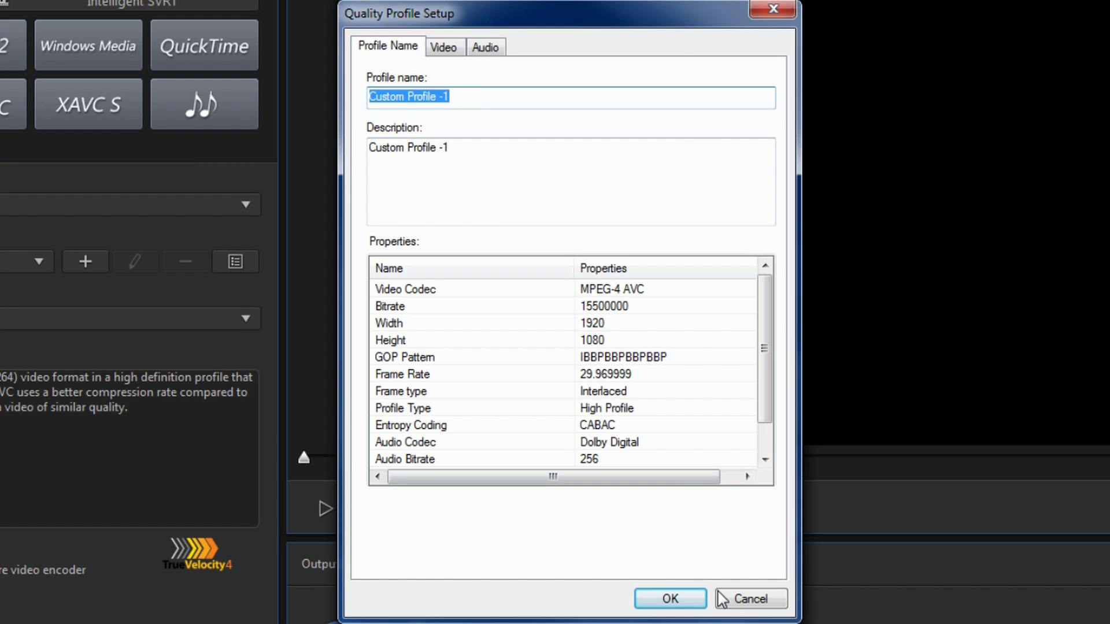
# Discard Custom Profile -1 and leave the output file at G:\Videos\Produce.mp4 unchanged
pyautogui.click(750, 599)
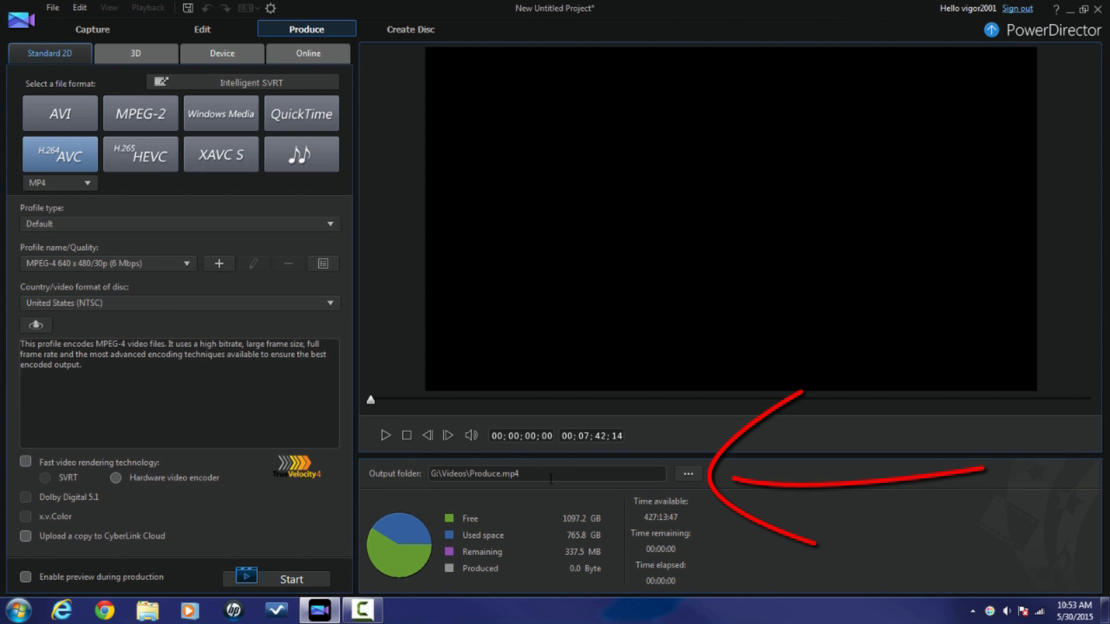
pyautogui.click(688, 478)
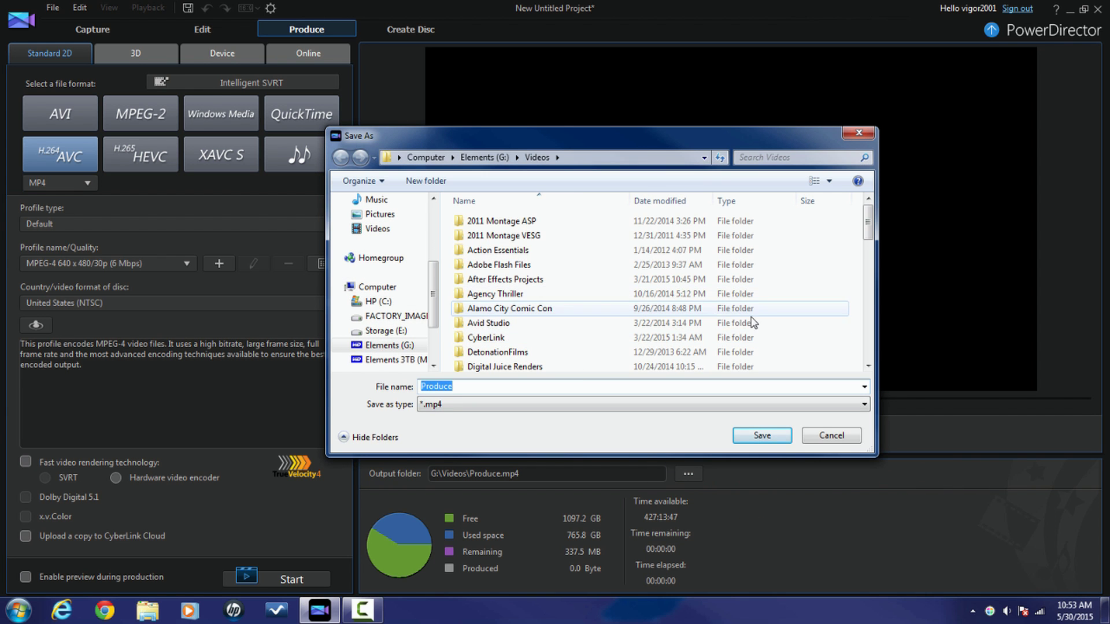
pyautogui.scroll(-5, 723, 219)
pyautogui.scroll(5, 722, 219)
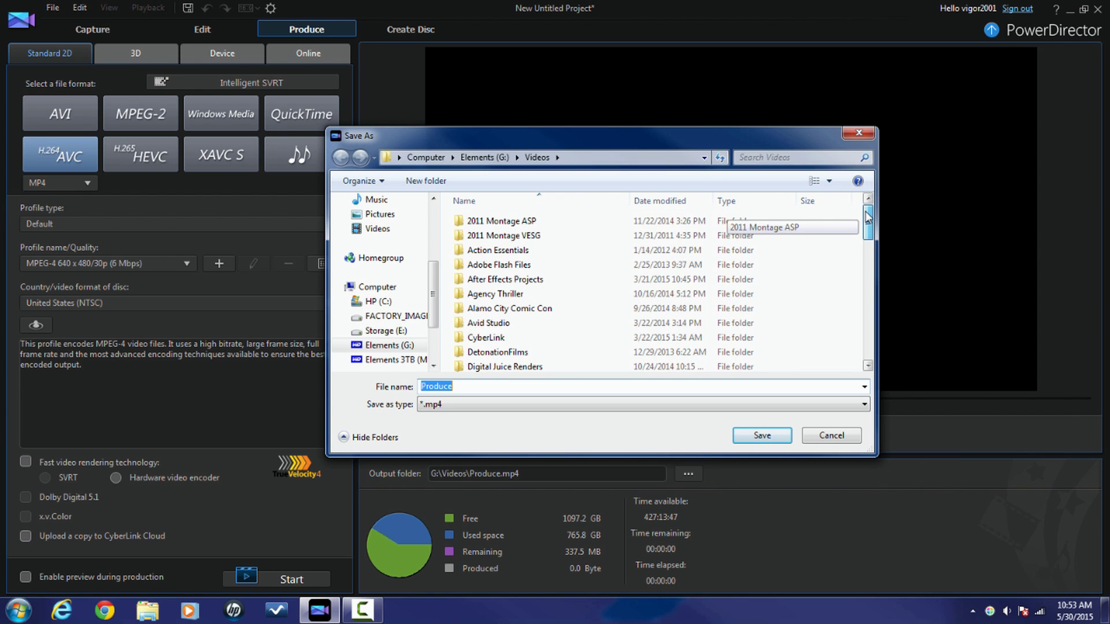
pyautogui.click(825, 432)
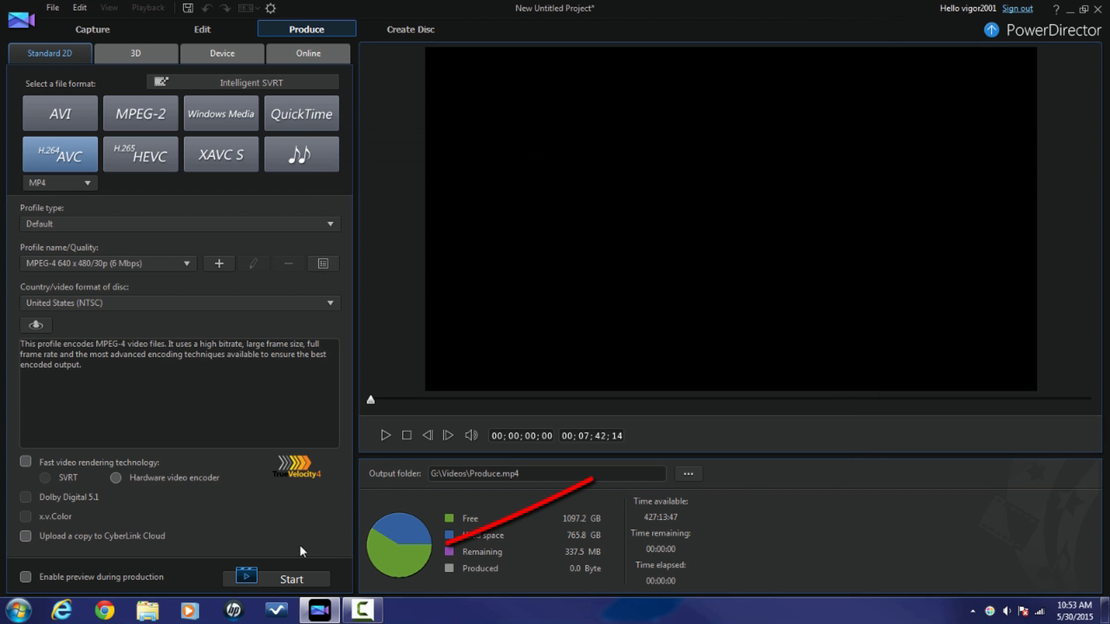